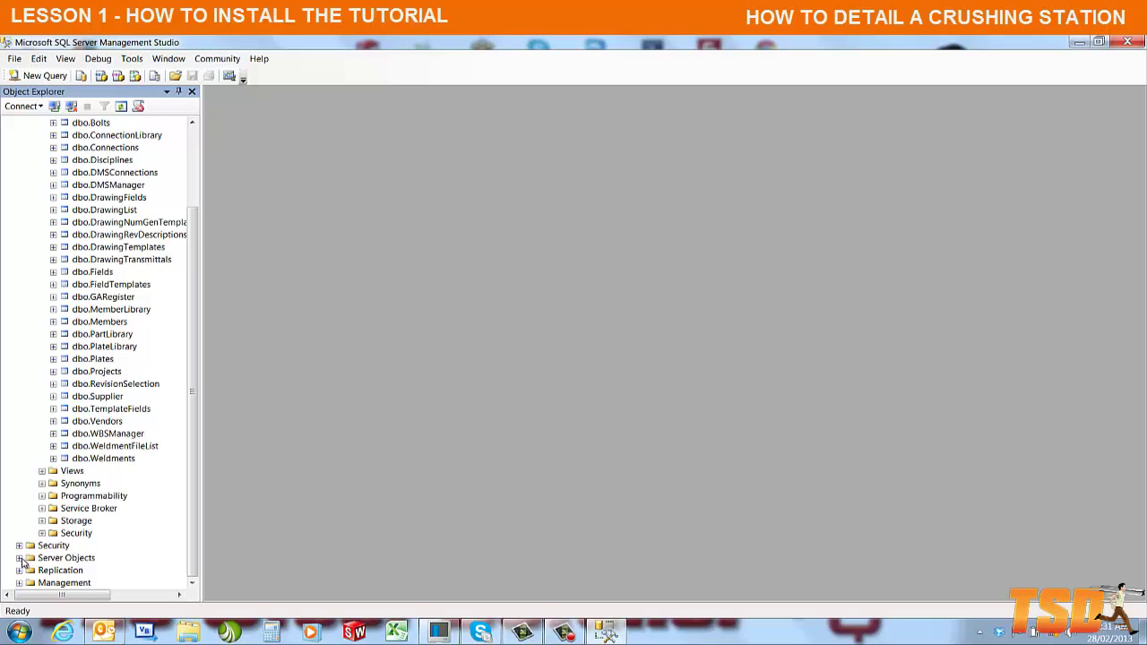
Start a database backup from the server's Backup Devices and select TheSteelDetailer as the source database
click(19, 559)
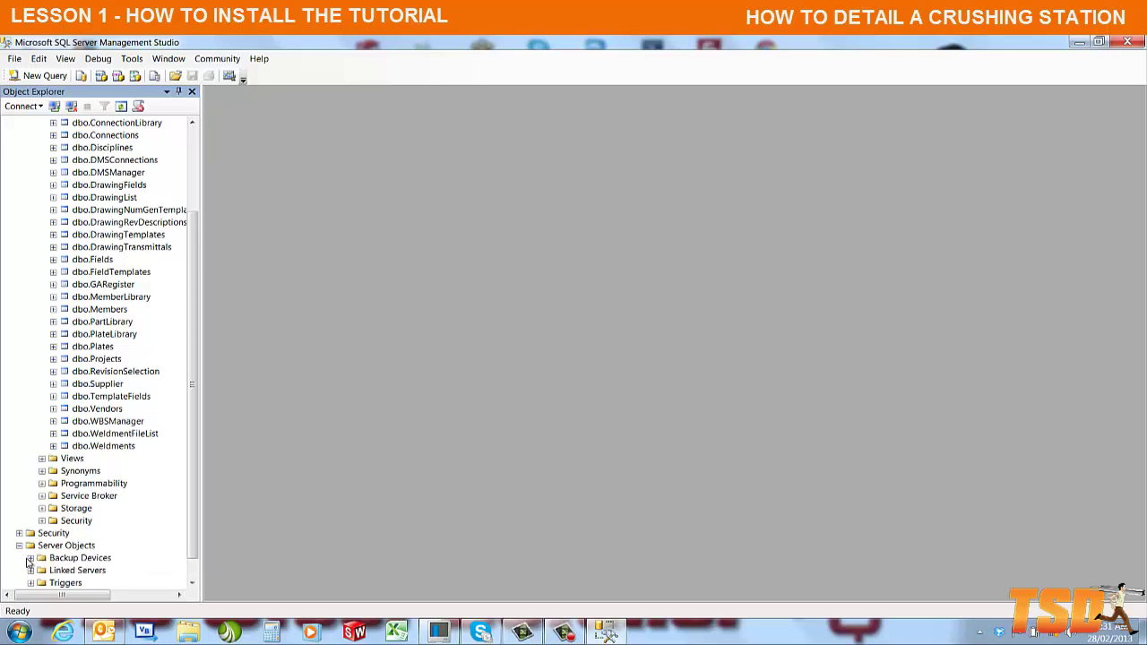
click(93, 559)
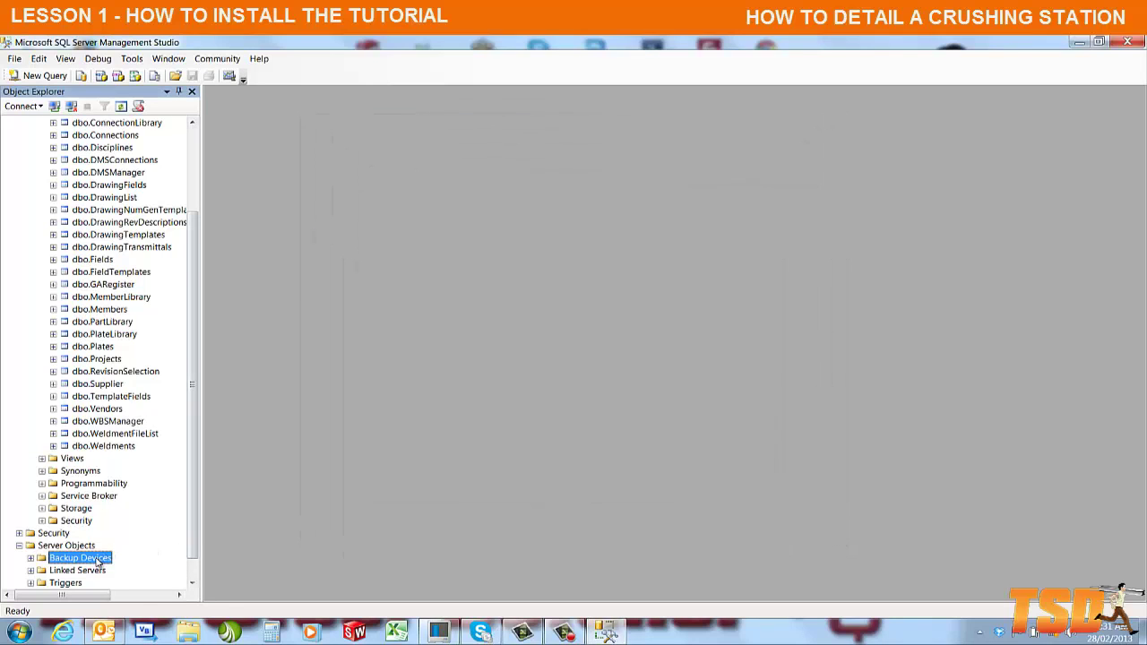
right_click(97, 559)
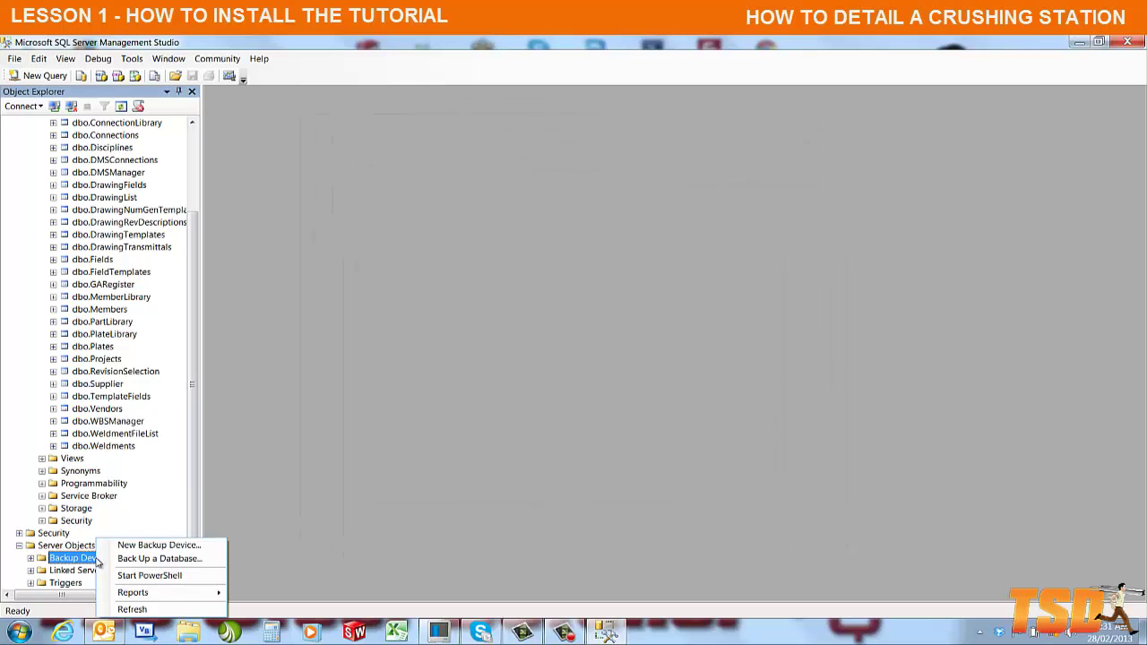
click(167, 560)
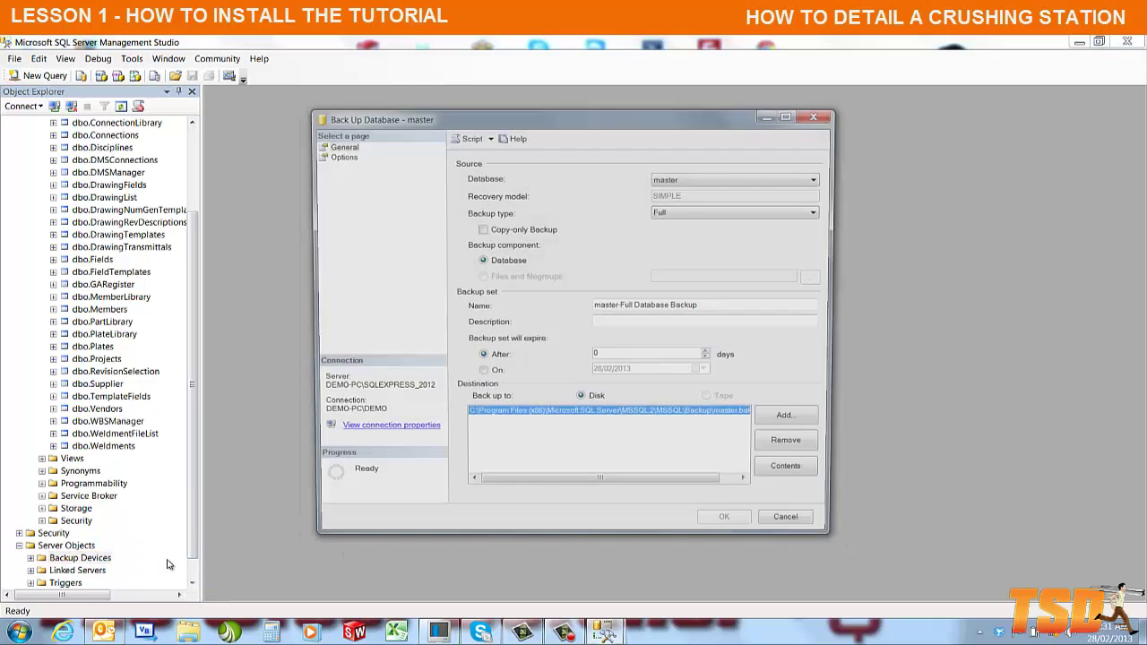
click(711, 180)
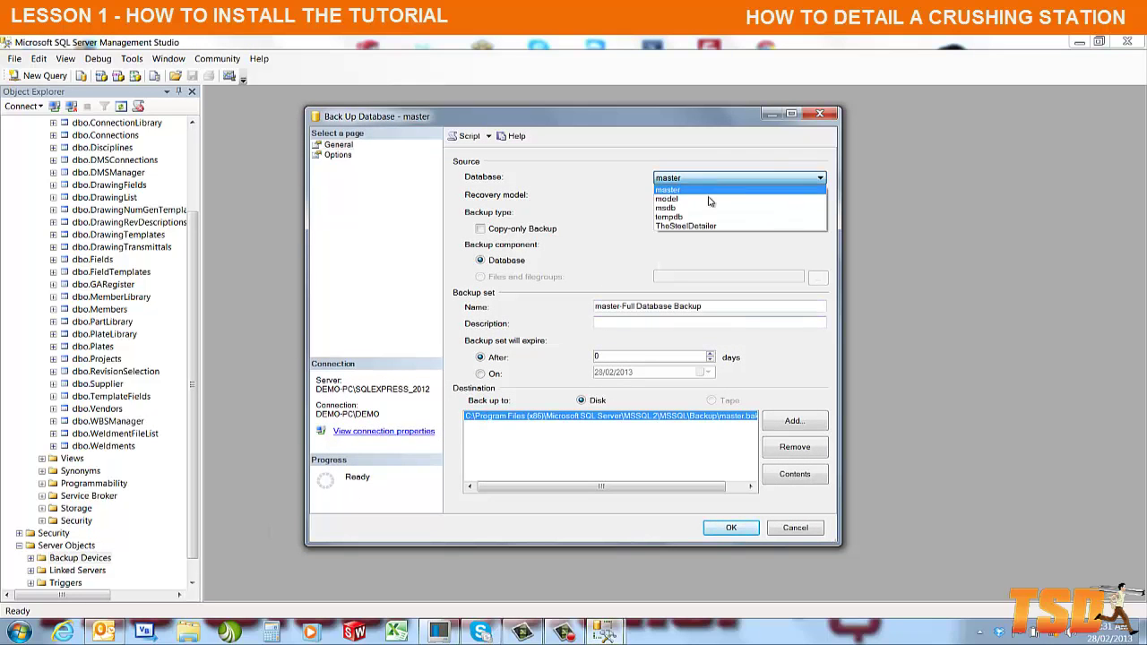
click(706, 226)
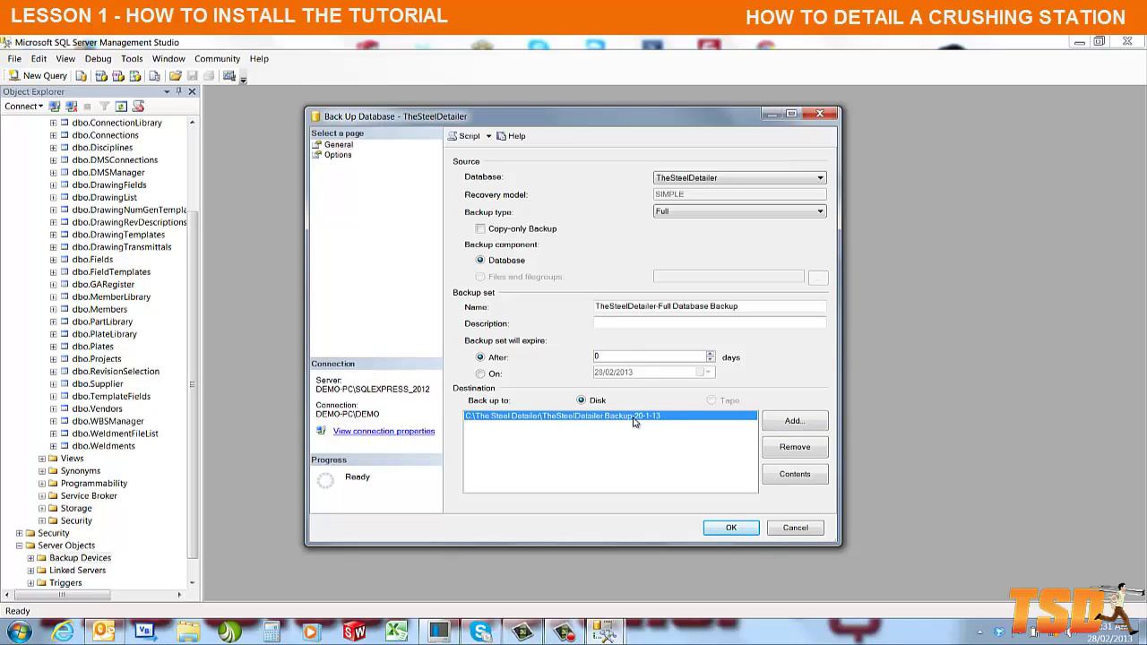
Remove the existing backup destination and browse to the C:\The Steel Detailer folder for a new one
click(806, 454)
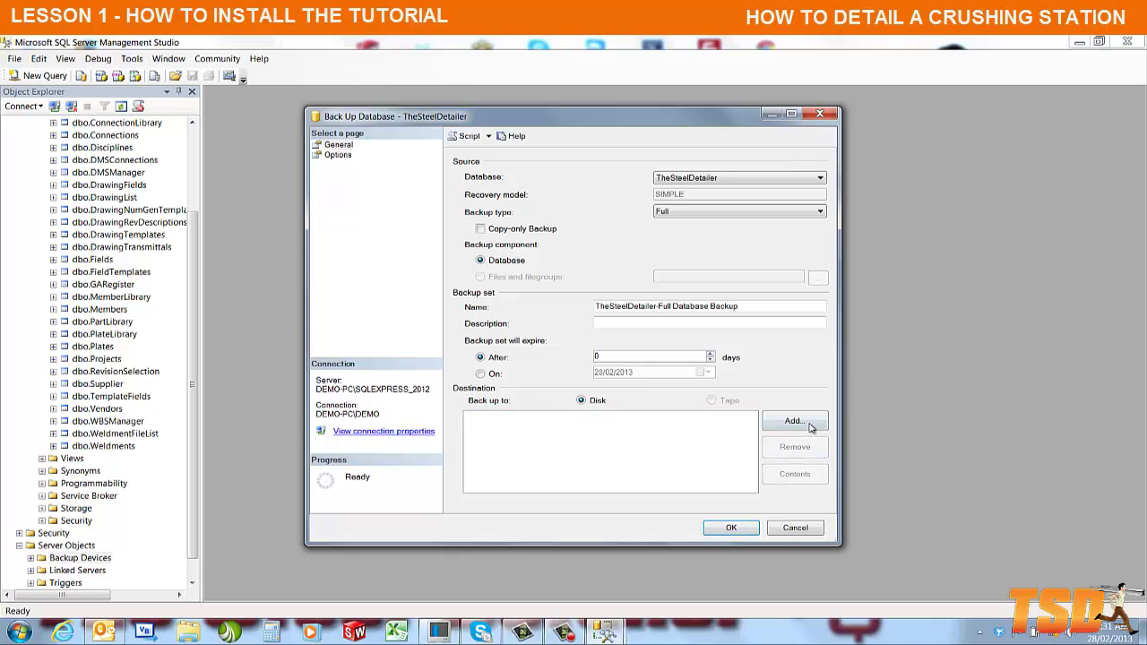
click(812, 425)
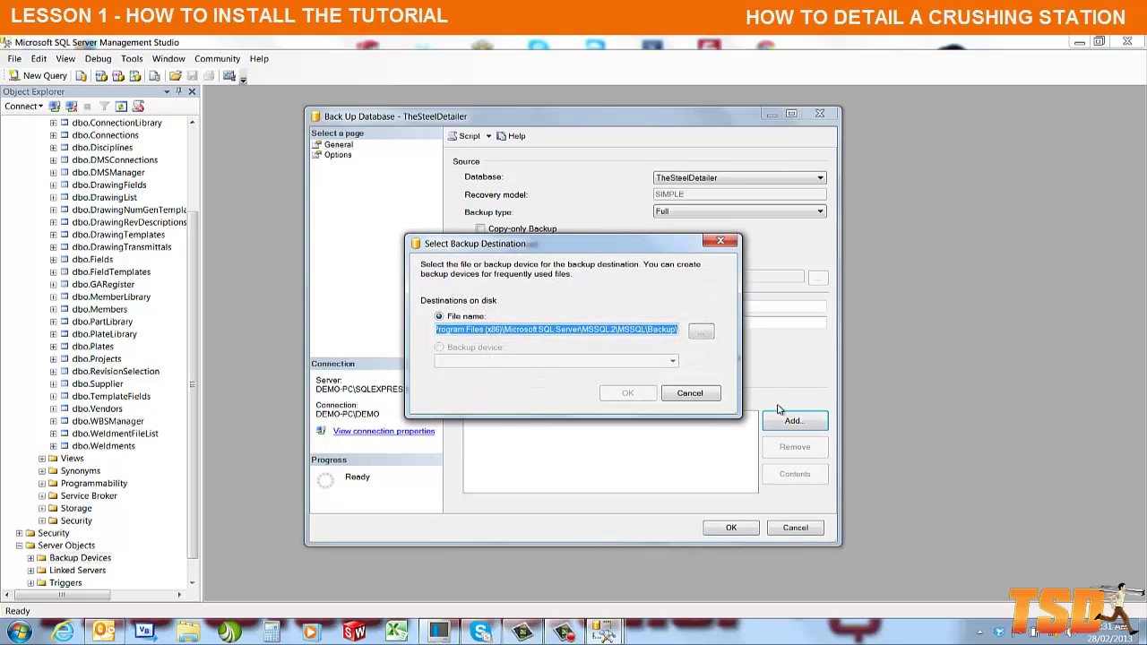
click(702, 333)
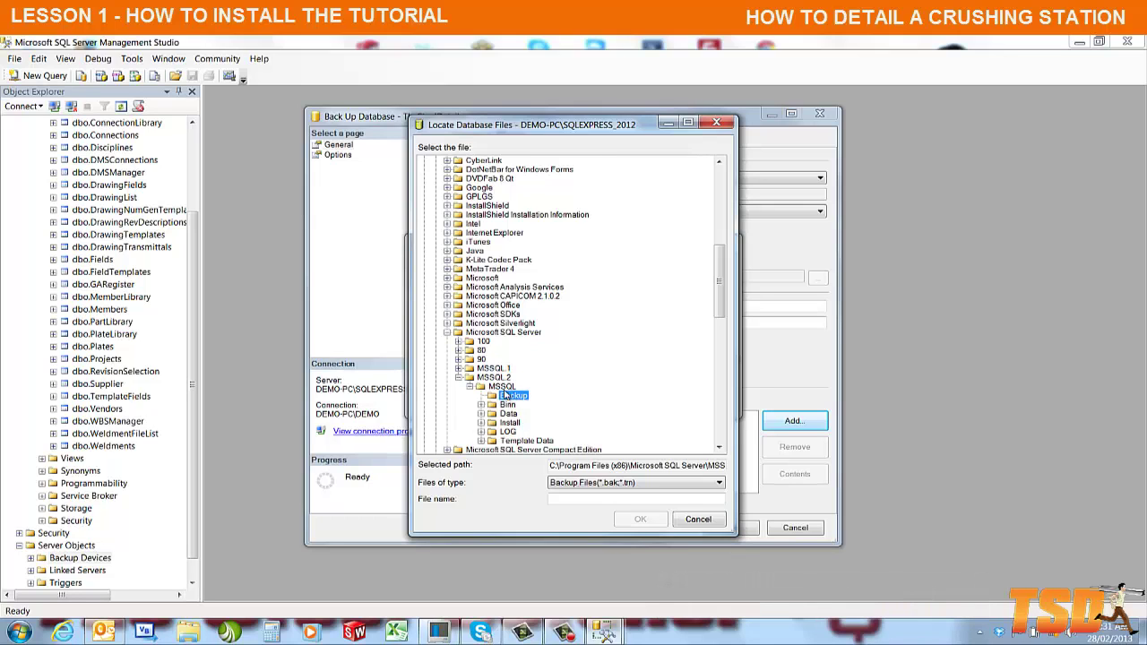
click(446, 332)
scroll(507, 407, down, 6)
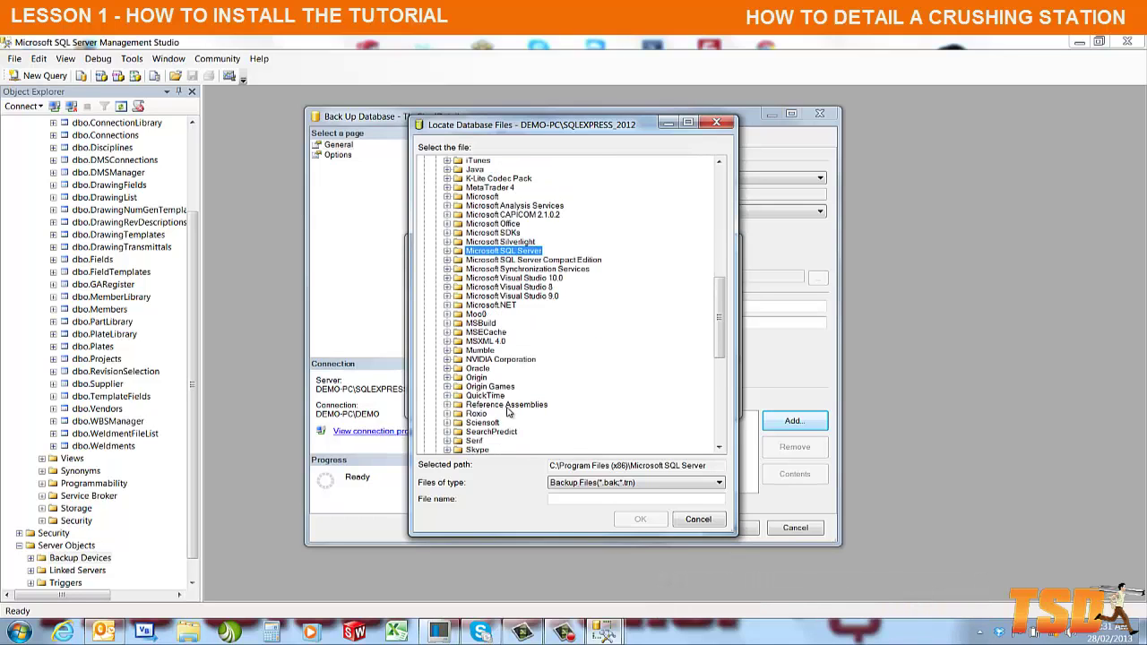
scroll(509, 415, down, 3)
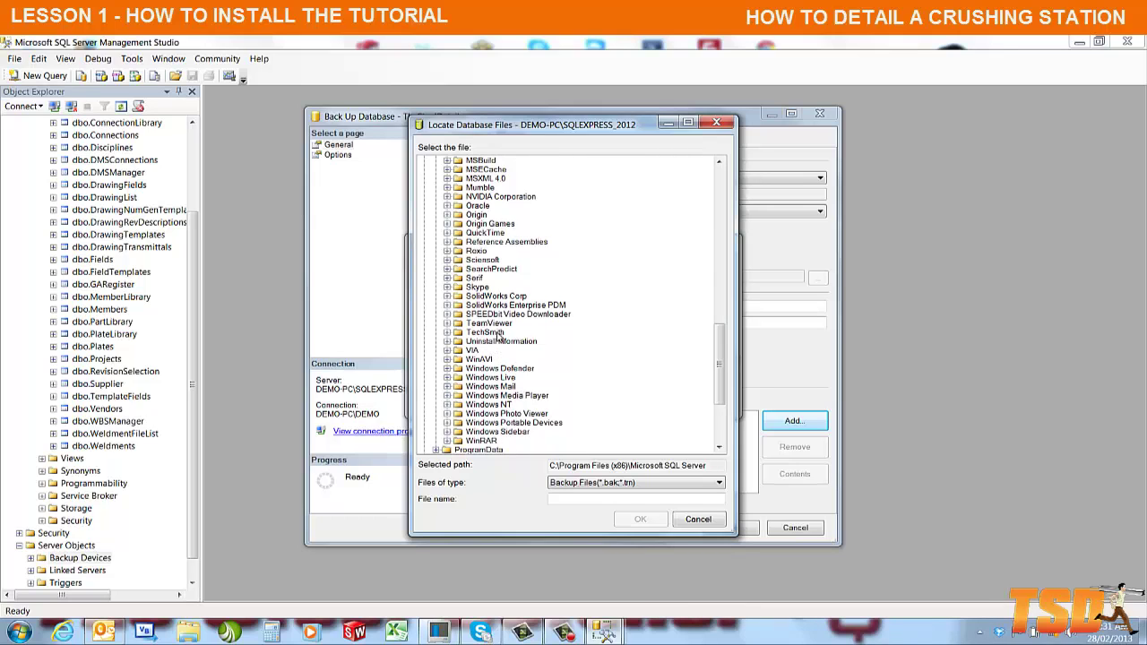
scroll(495, 359, down, 4)
click(472, 409)
click(437, 405)
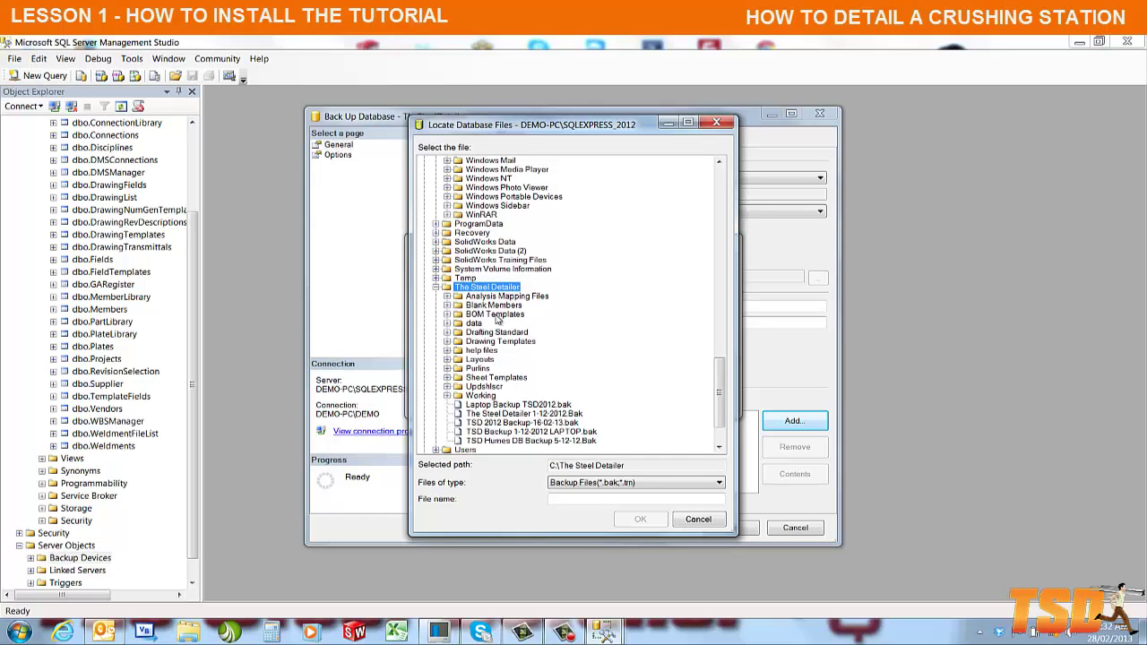
Set The Steel Detailer 1-12-2012.Bak as the backup destination and run the full backup
click(526, 415)
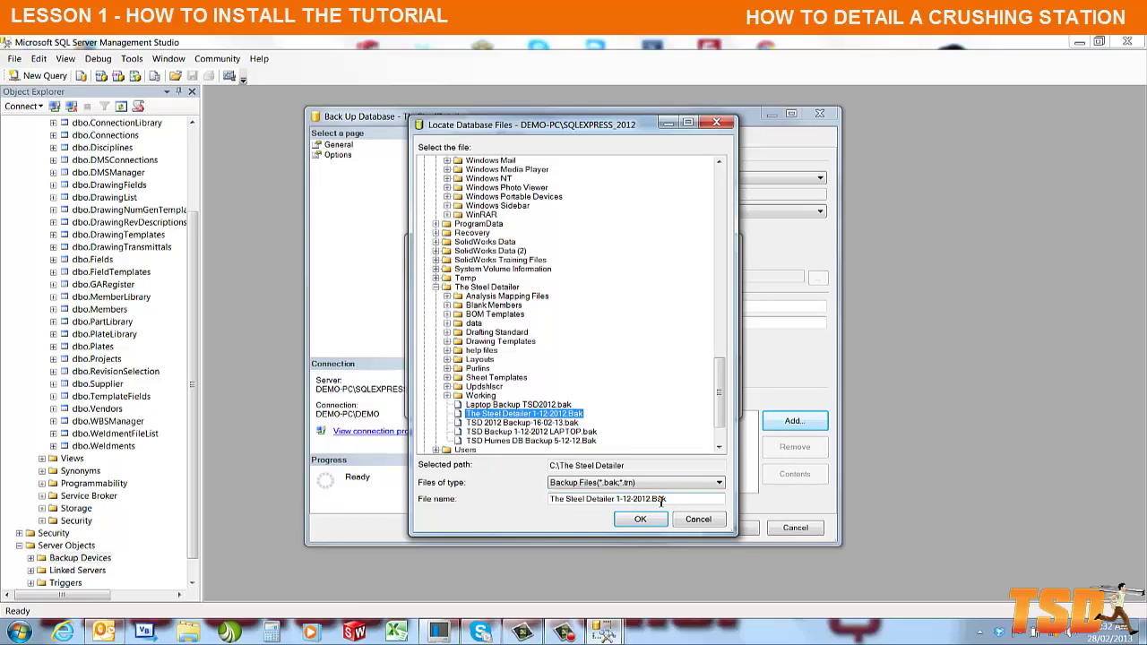
click(642, 523)
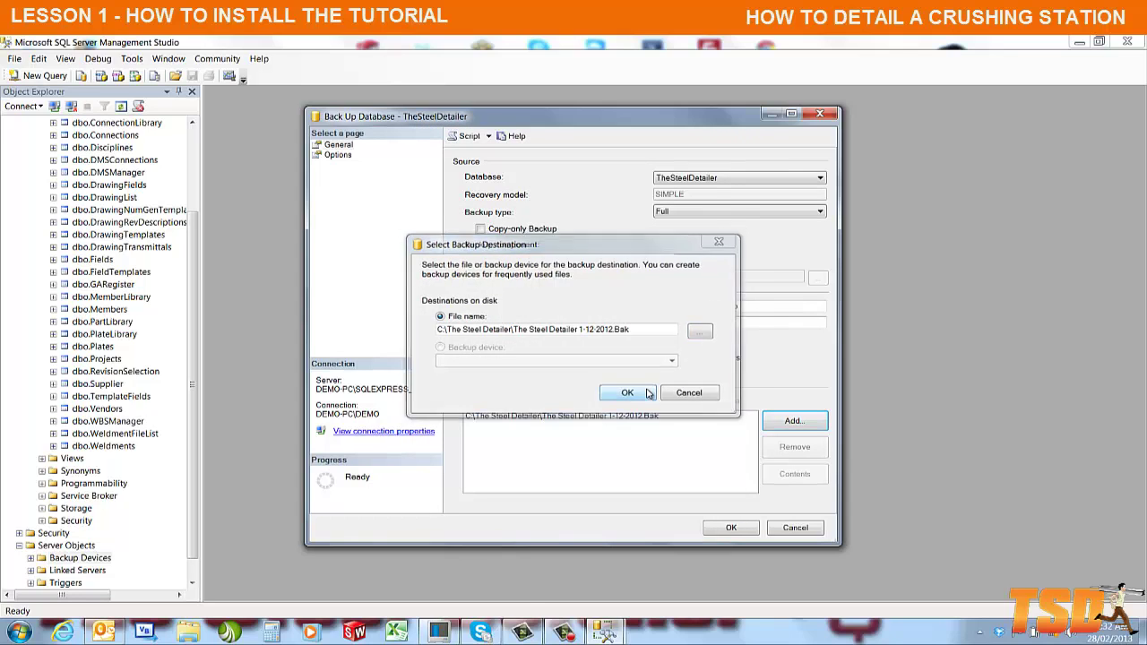
click(647, 393)
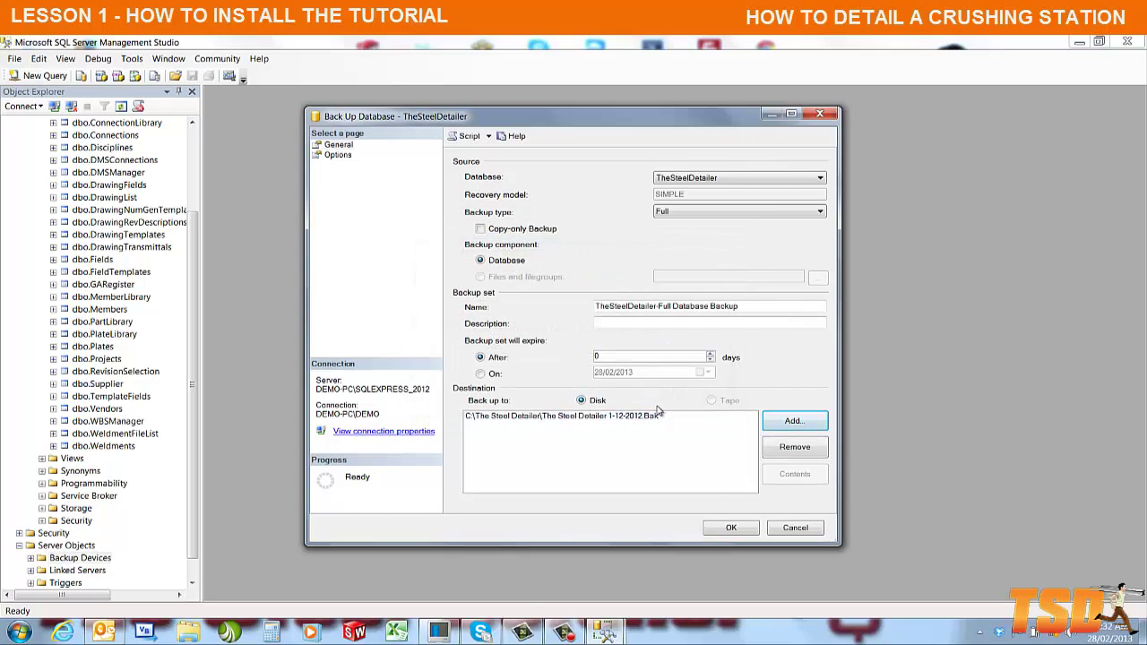
click(731, 529)
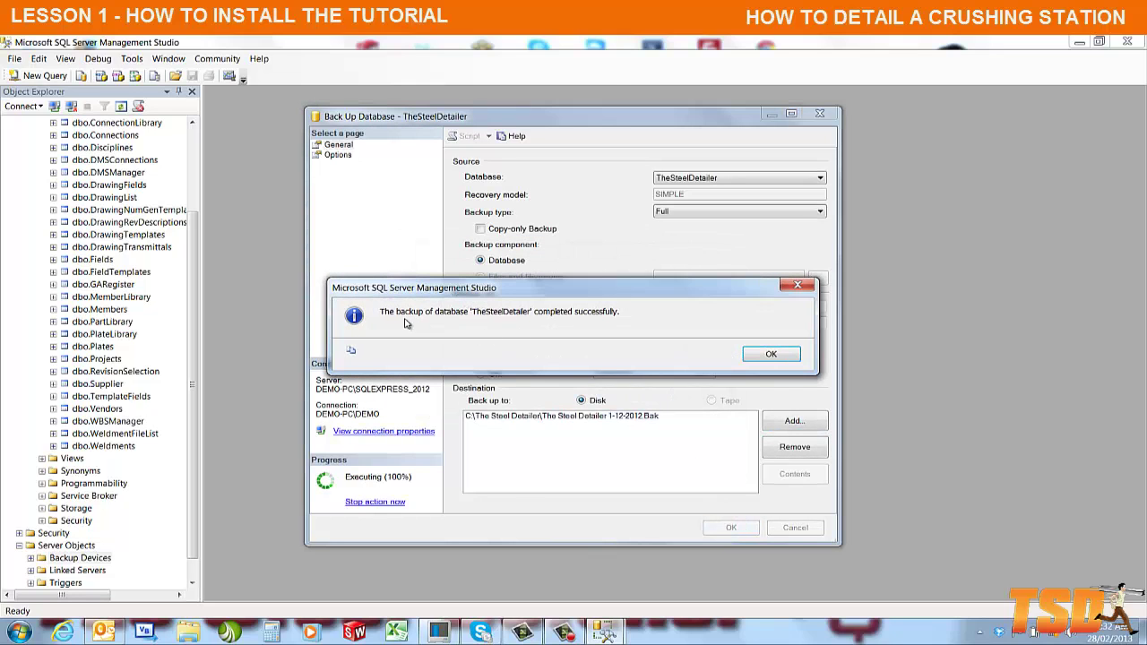
click(791, 359)
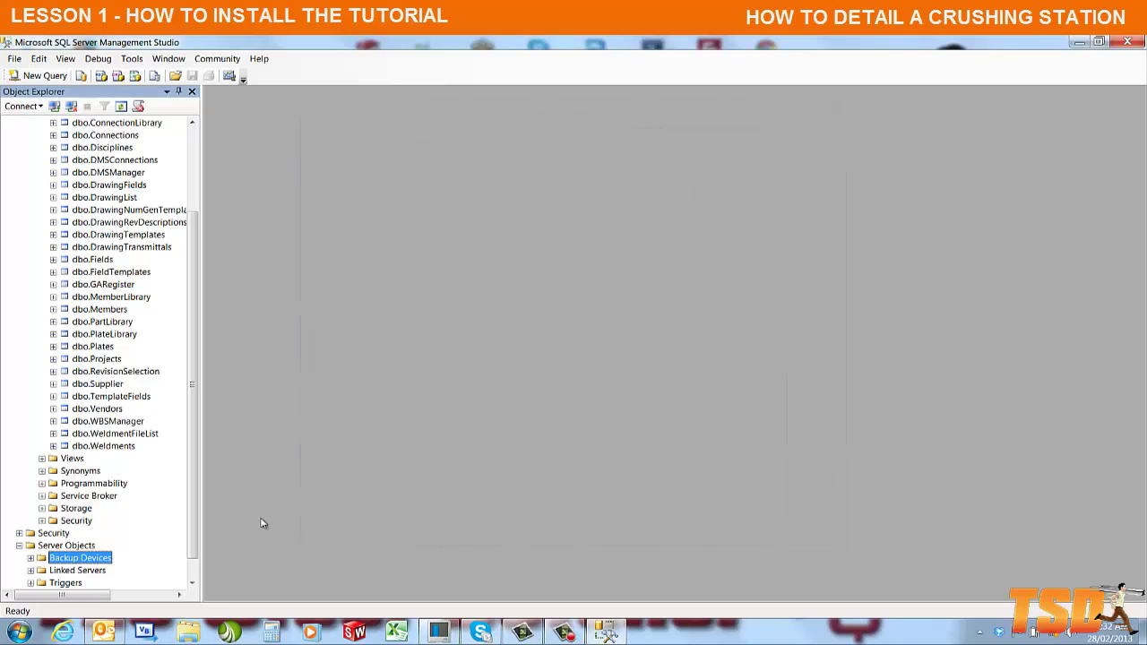
Open the rows of the dbo.MemberLibrary table for editing
drag(192, 258, 202, 216)
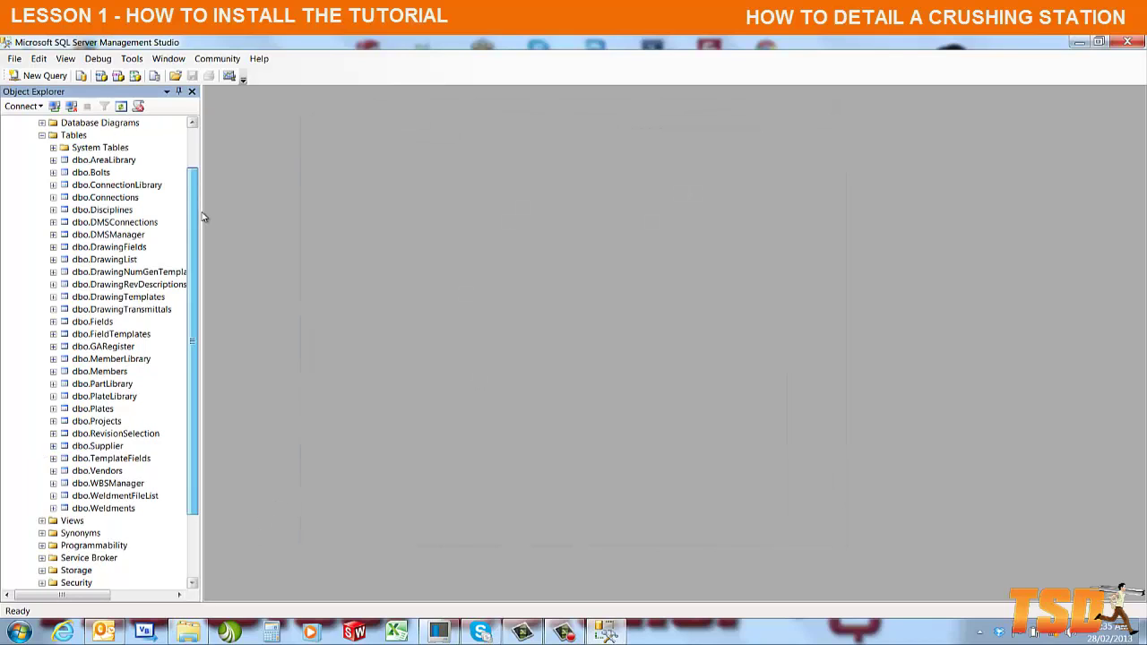
click(126, 360)
right_click(126, 360)
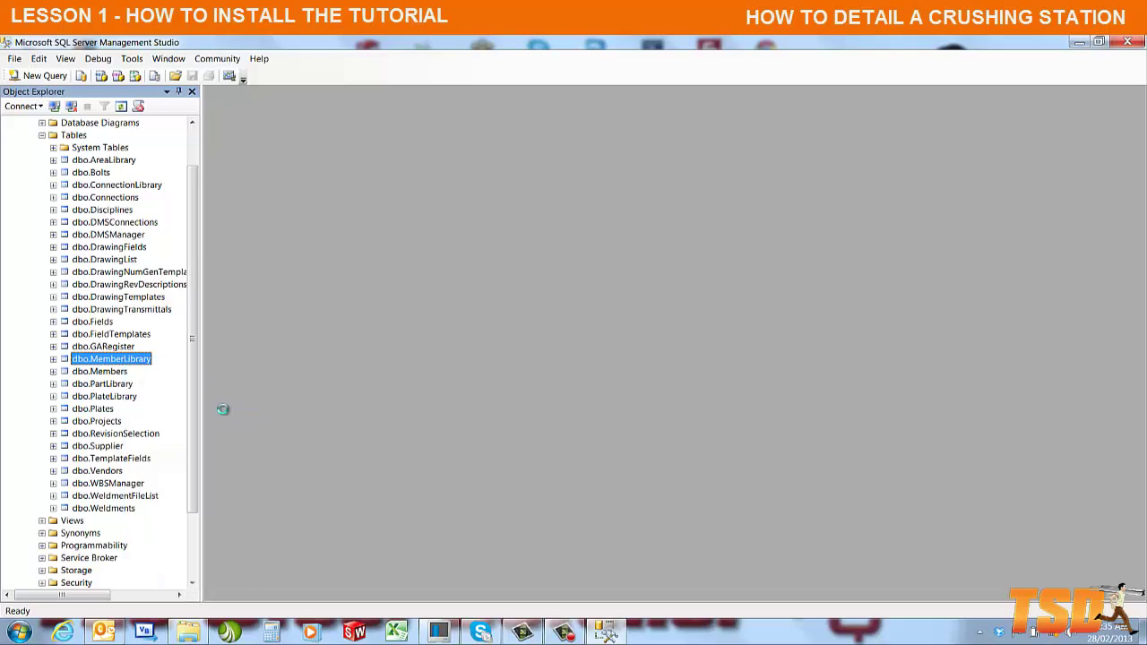
click(224, 408)
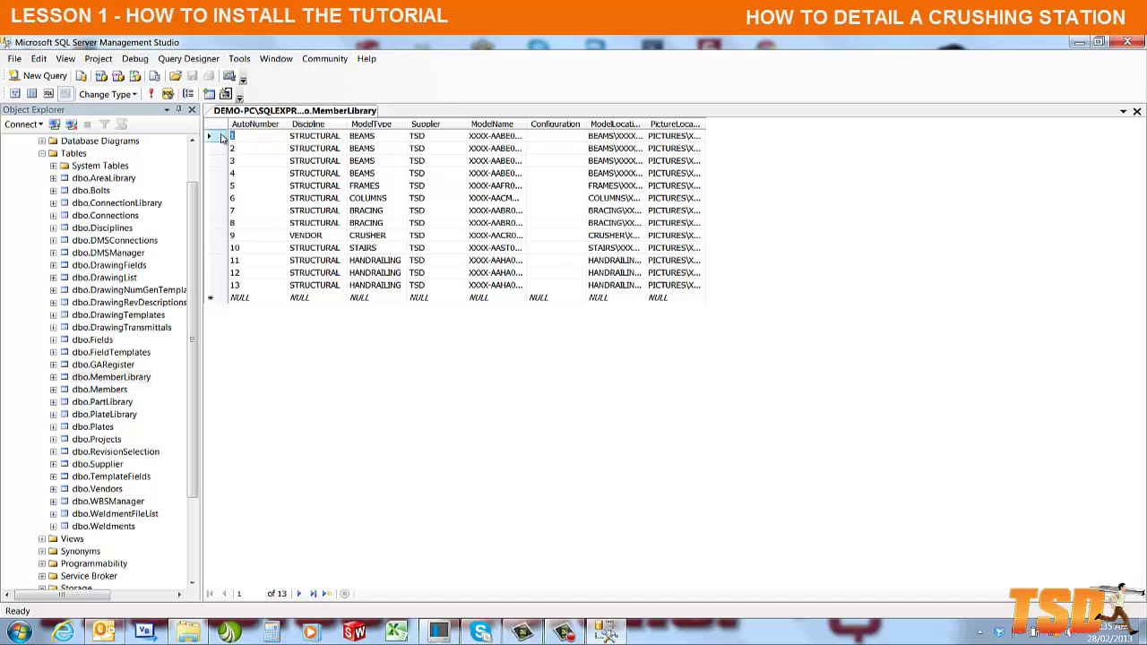
Permanently delete all rows from the MemberLibrary table and close the program
click(223, 137)
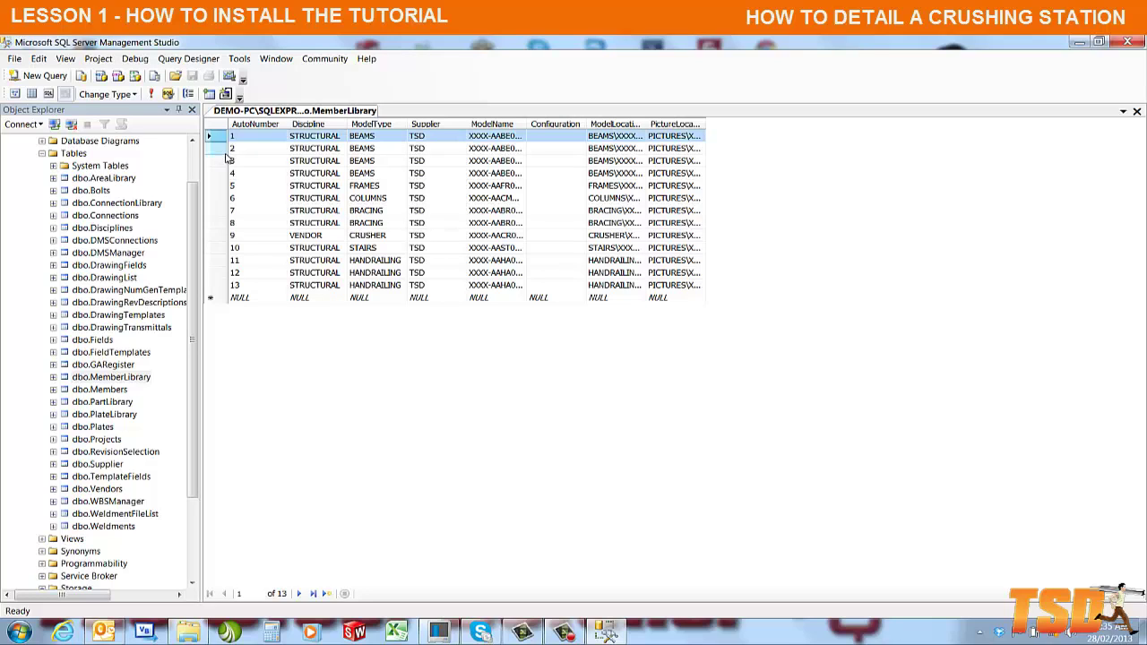
shift+click(225, 287)
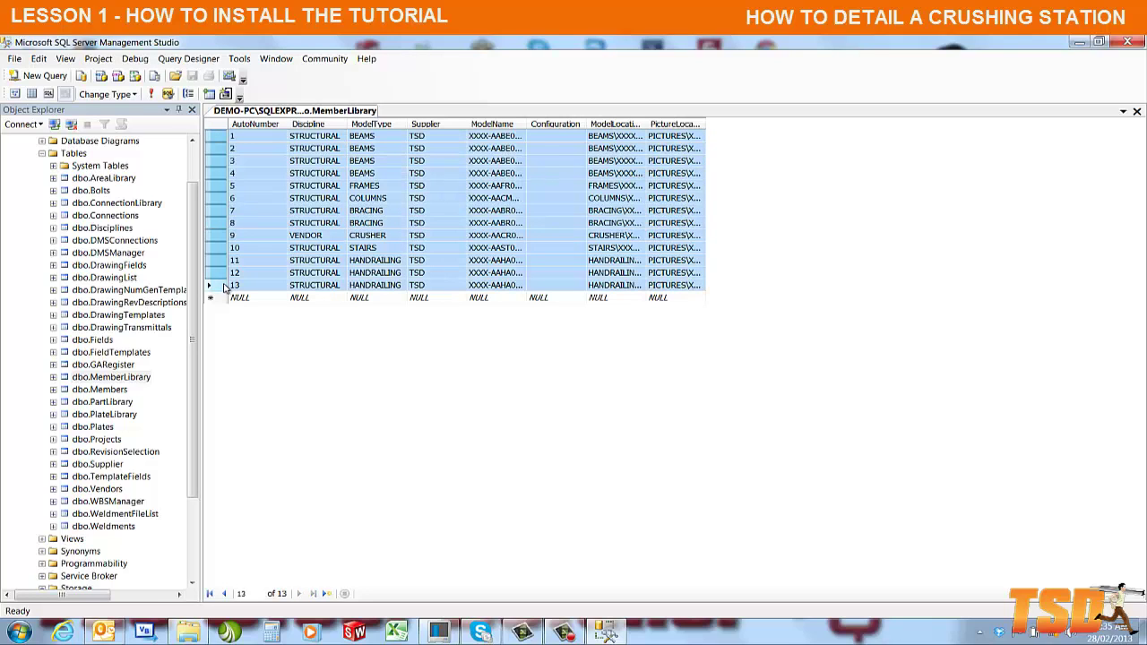
key(Delete)
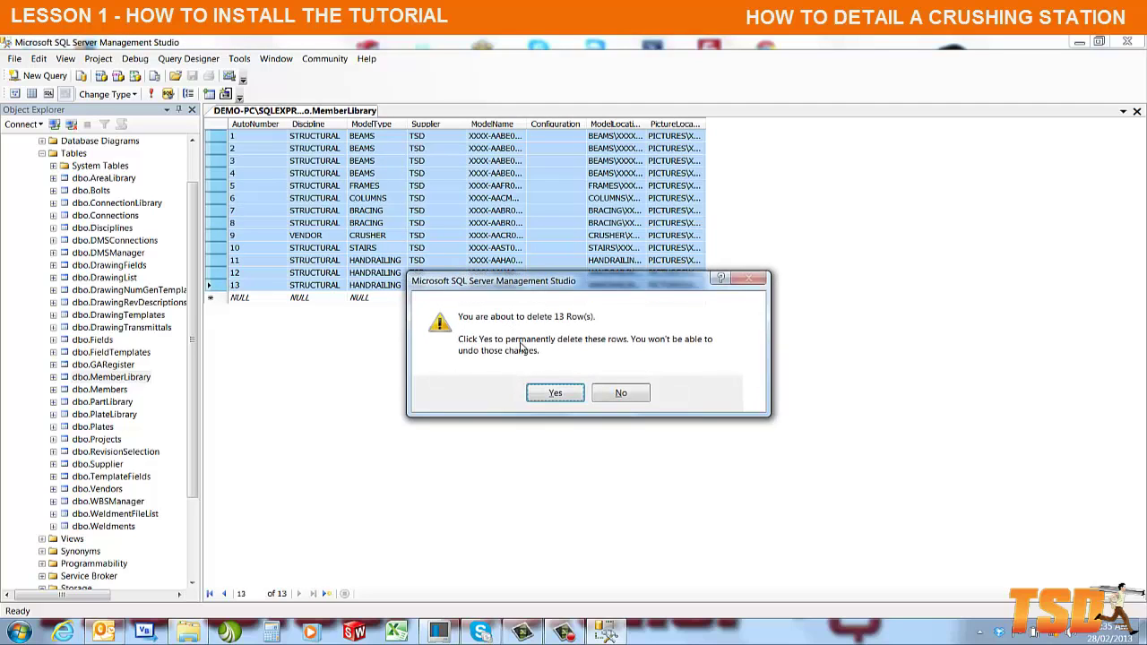
click(553, 395)
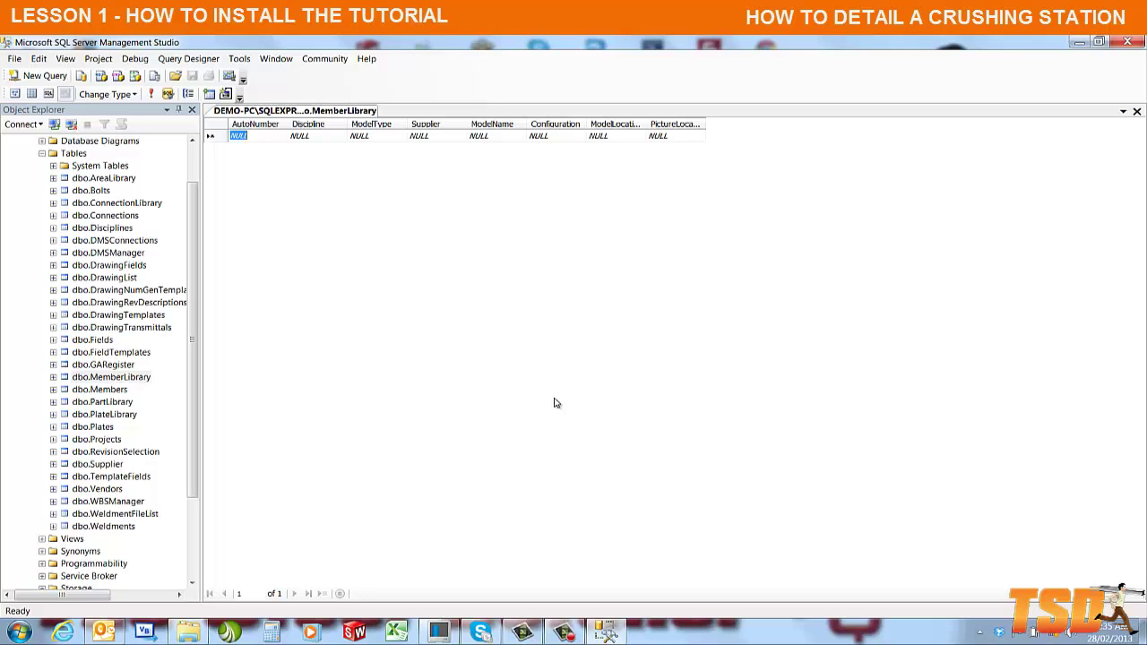
click(1129, 43)
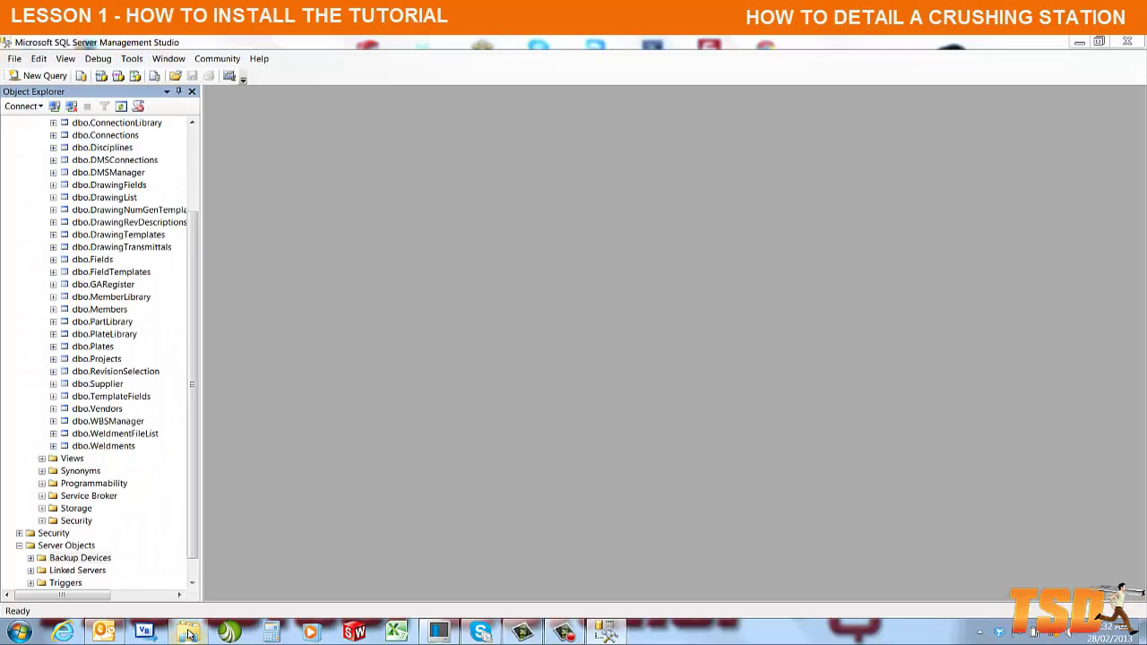
Switch to Windows Explorer and browse to the Windows folder on the C: drive
click(189, 632)
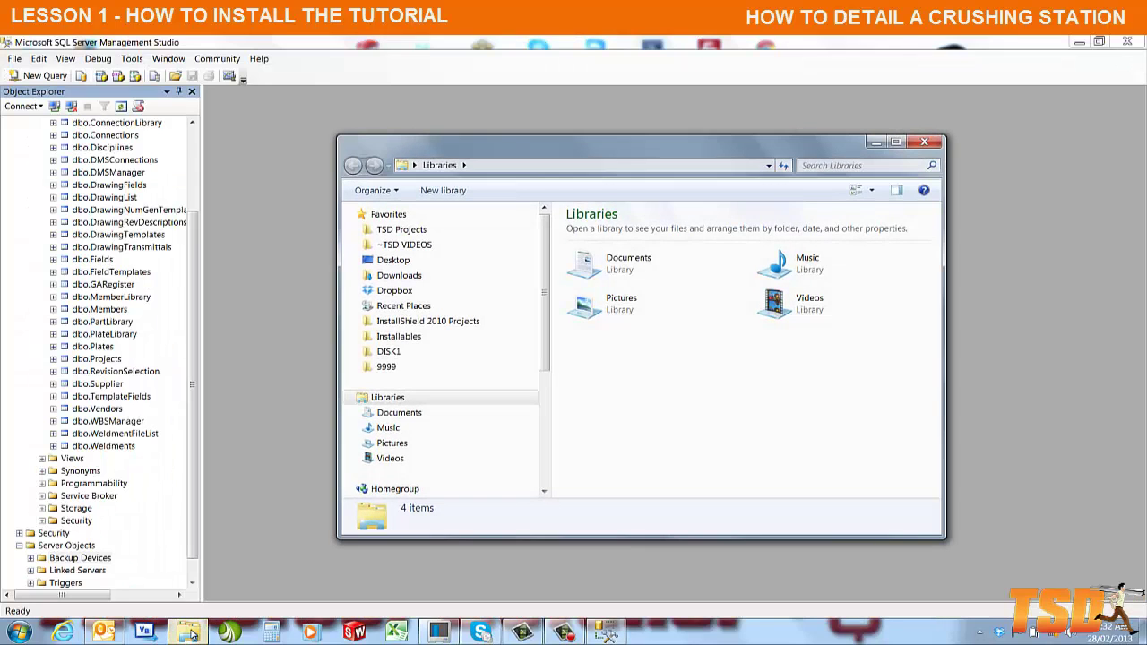
drag(544, 365, 541, 444)
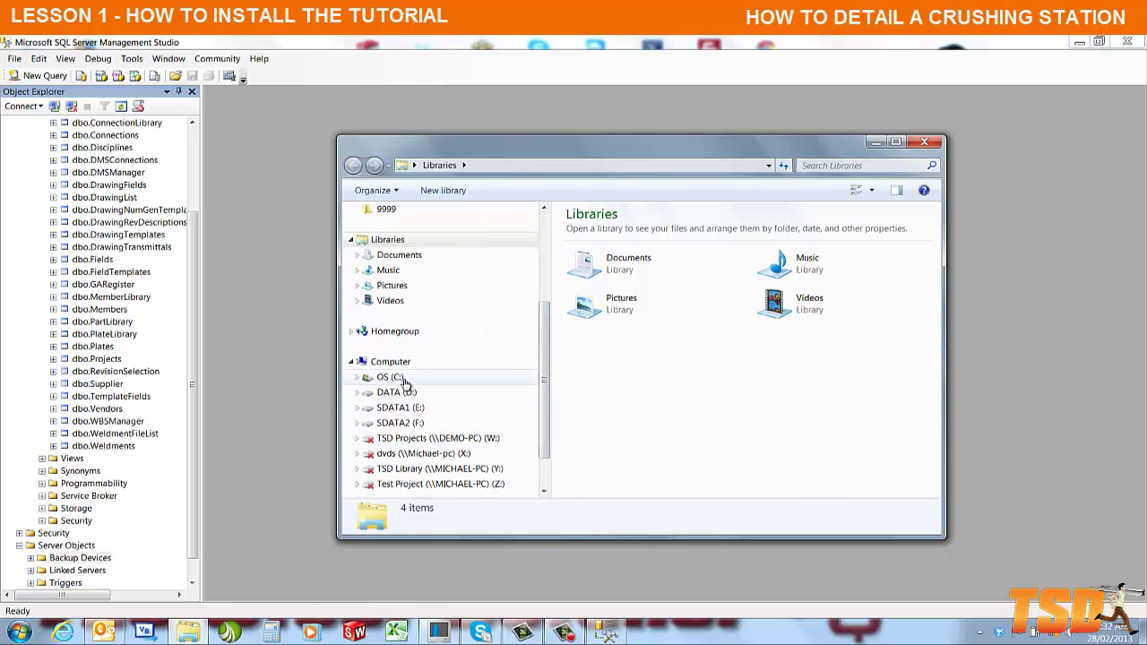
click(388, 377)
scroll(622, 423, down, 4)
double_click(627, 423)
Open TSD Member Library Database Location.txt from the Windows folder
scroll(638, 424, down, 4)
scroll(640, 424, down, 4)
drag(935, 285, 932, 464)
scroll(699, 421, up, 2)
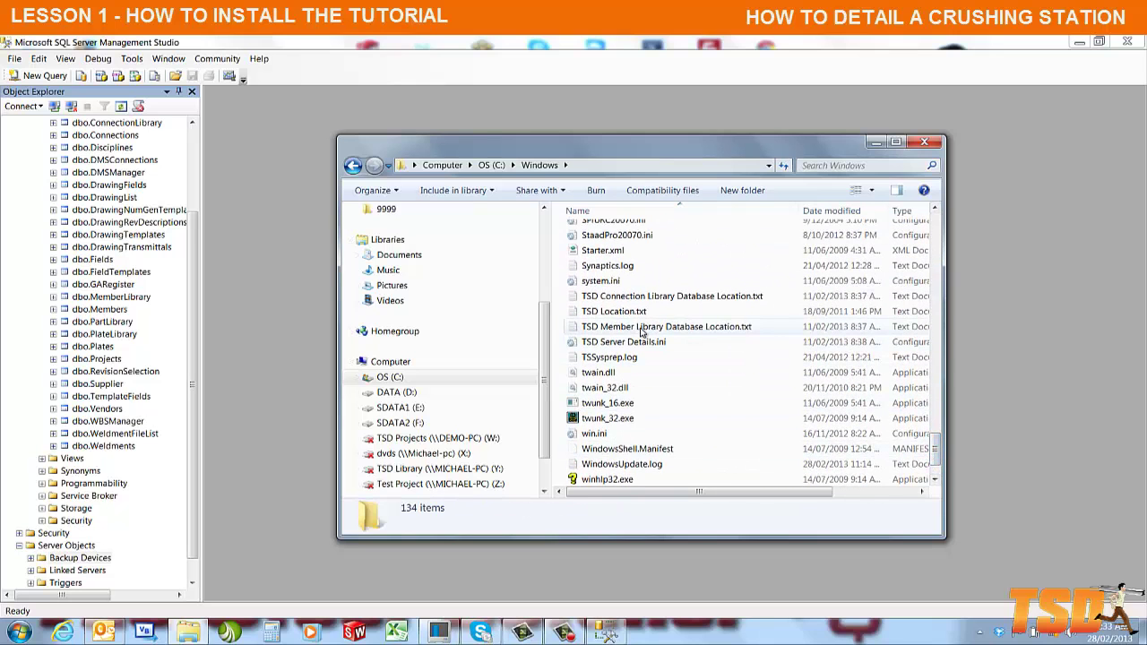
double_click(636, 328)
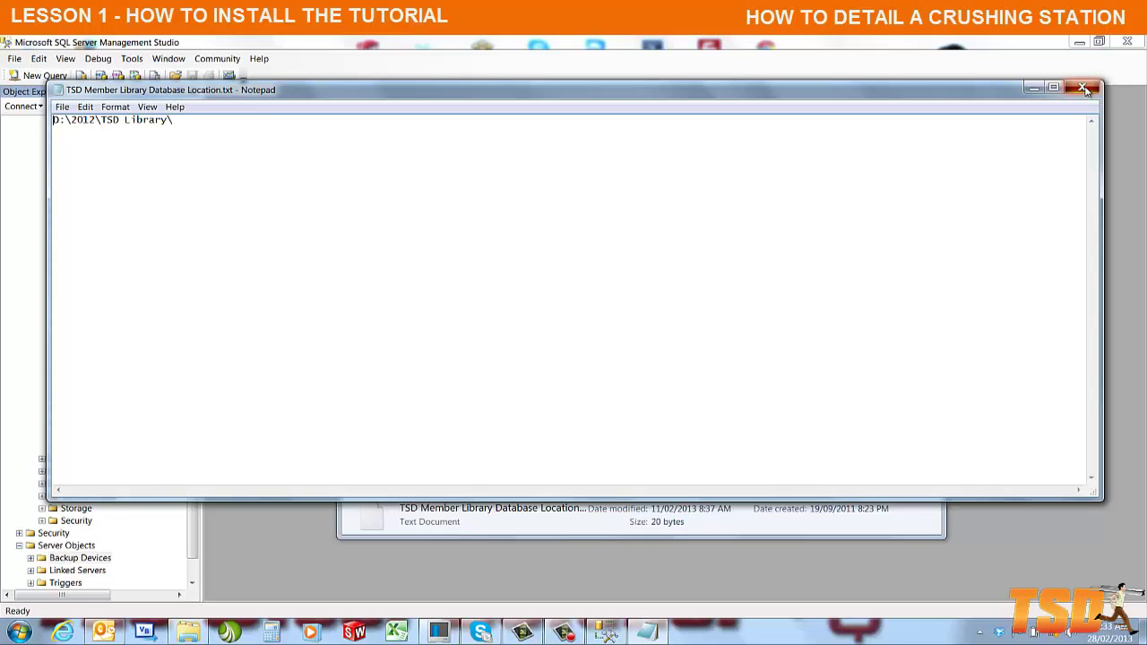
Copy the library path D:\2012\TSD Library\ from the text file and close the file
drag(172, 121, 66, 128)
key(ctrl+c)
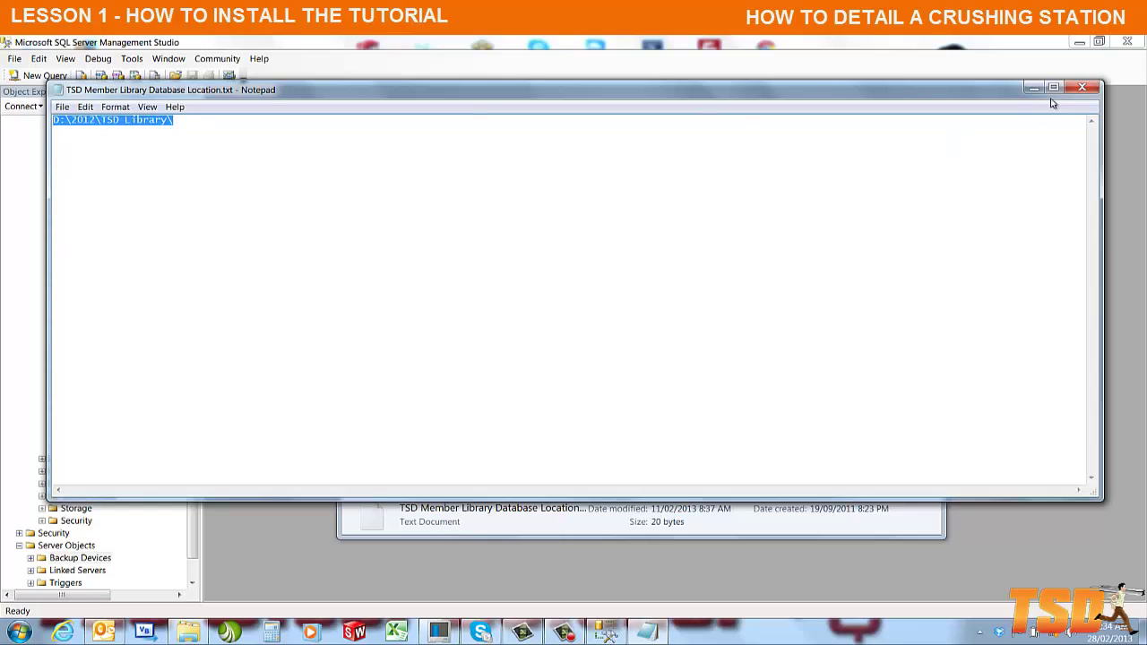
click(1081, 88)
Go to the copied D:\2012\TSD Library\ path in the file explorer window
right_click(188, 635)
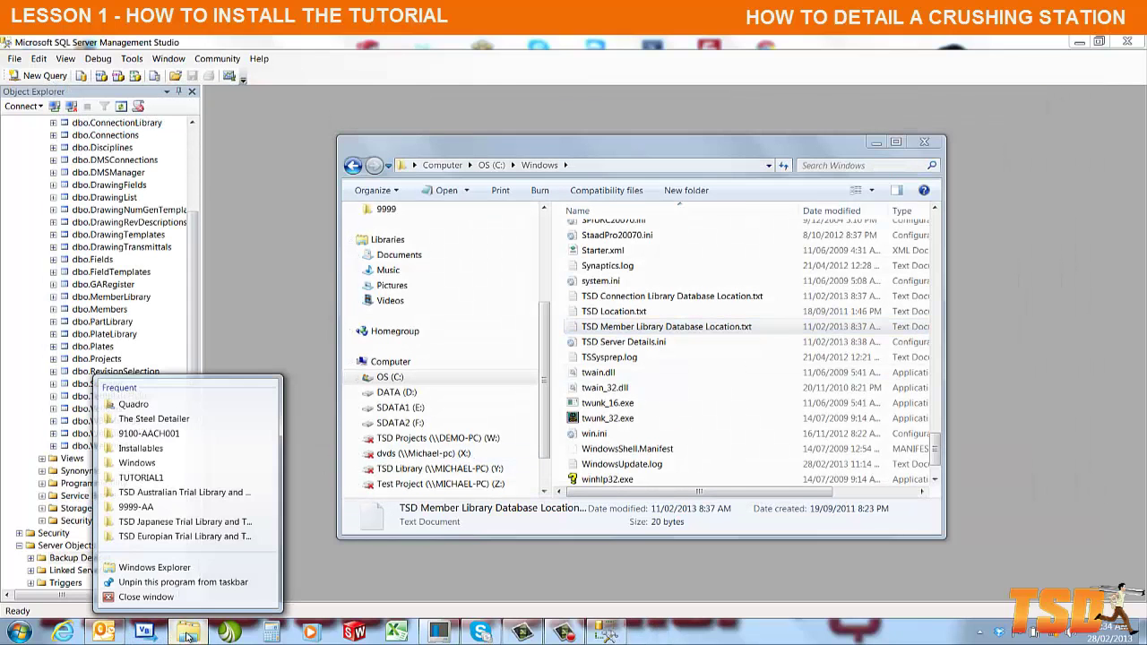
click(598, 167)
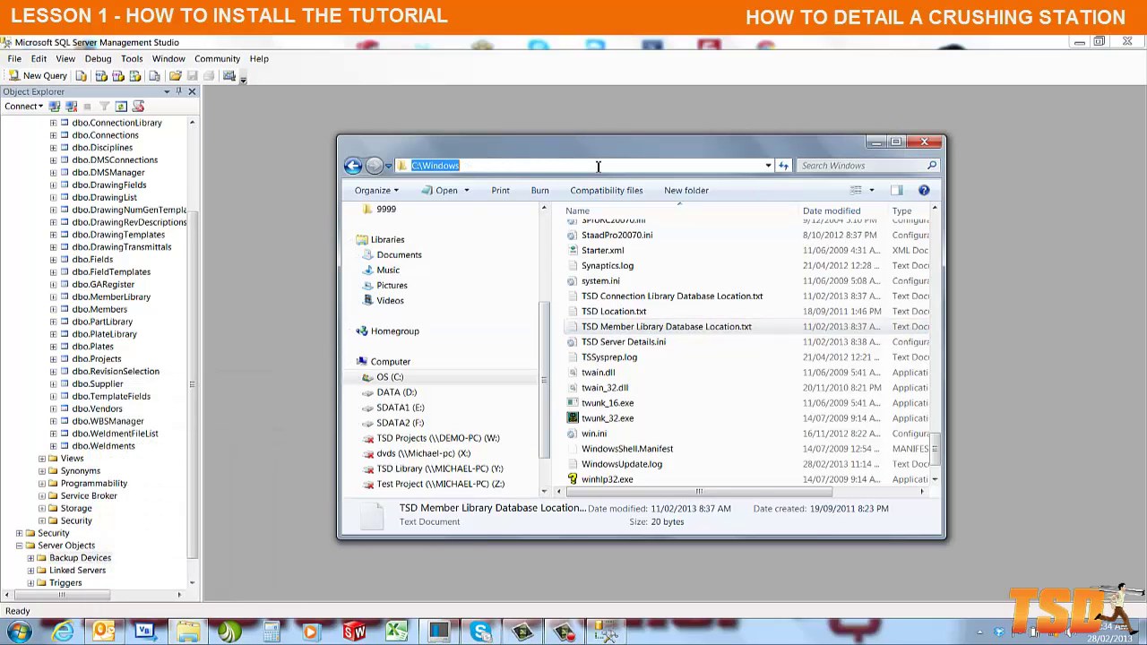
key(ctrl+v)
key(Return)
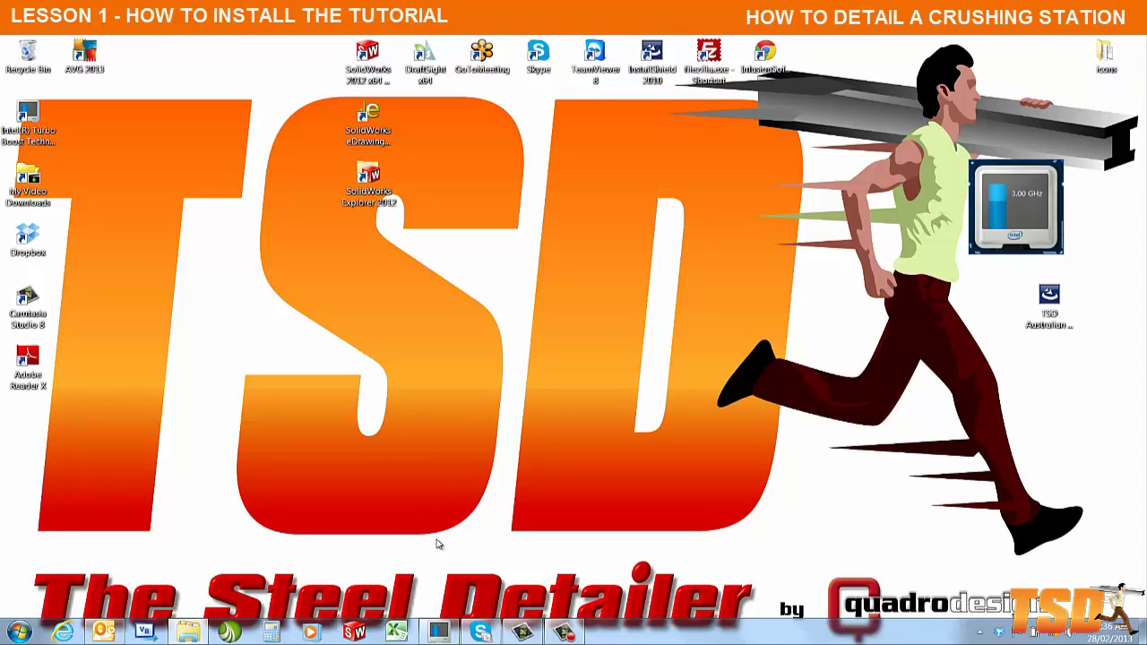
Run the TSD Australian Trial Library and Tutorials 2012 installer from the desktop as administrator
click(1046, 316)
right_click(1054, 301)
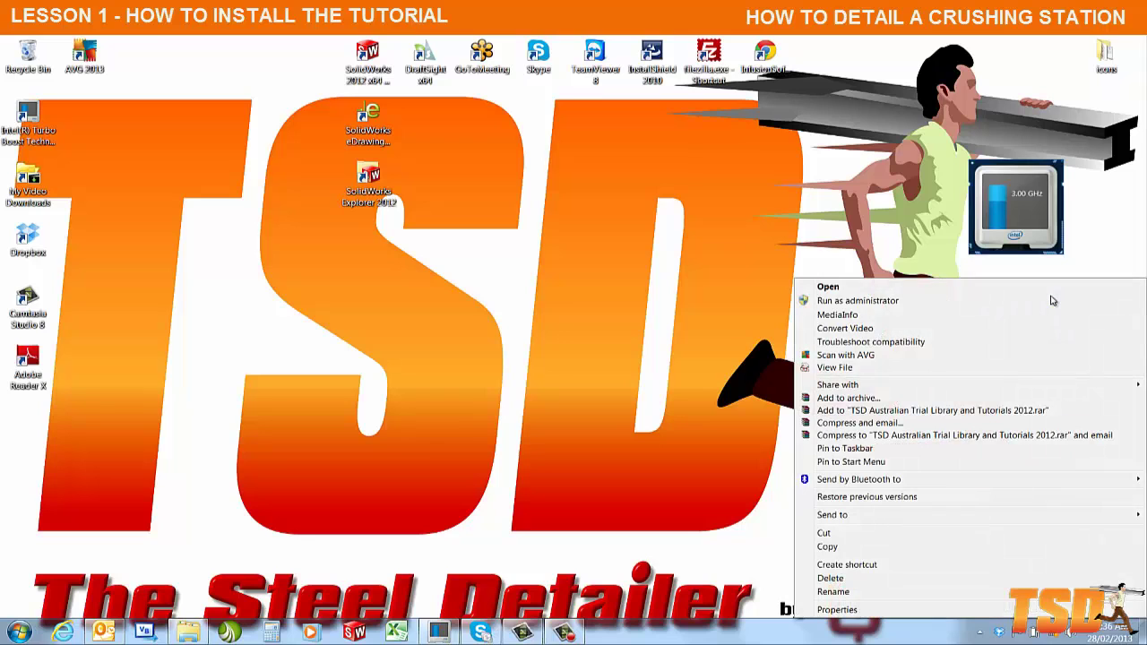
click(1001, 302)
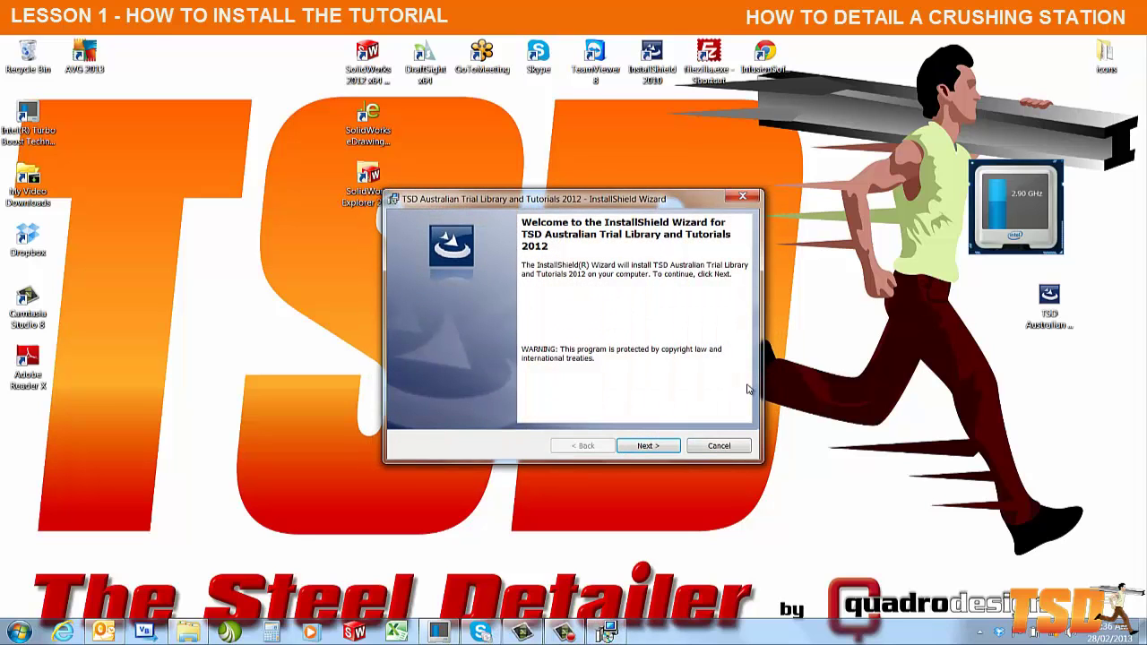
Continue past the welcome page of the setup wizard and accept the terms of the license agreement
click(660, 448)
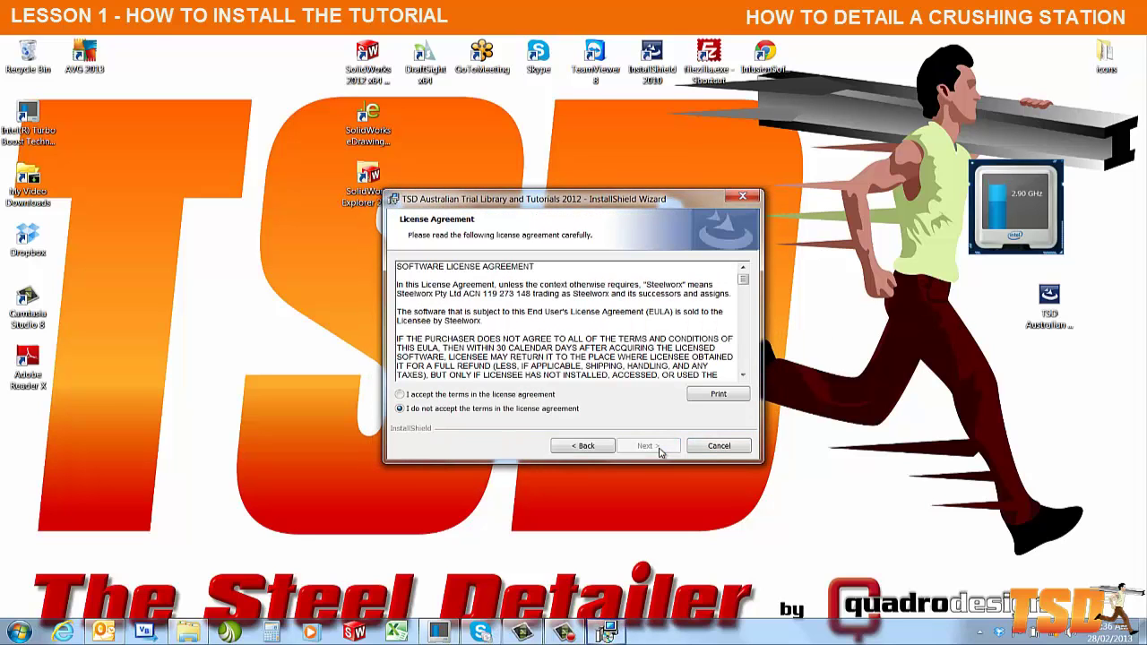
click(440, 397)
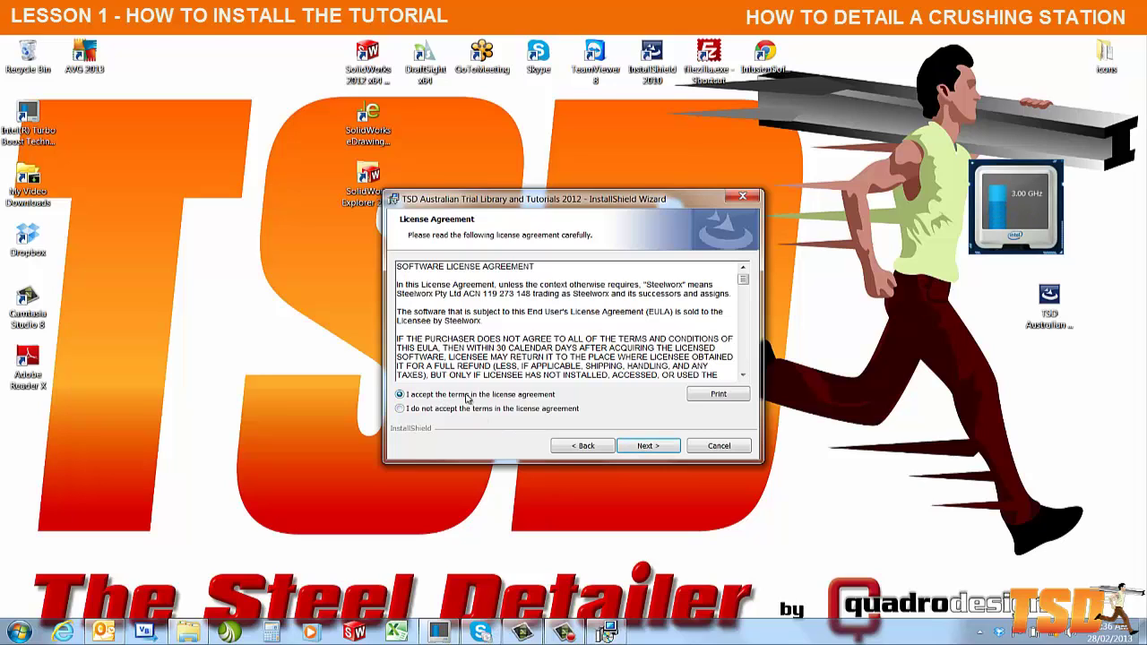
click(647, 446)
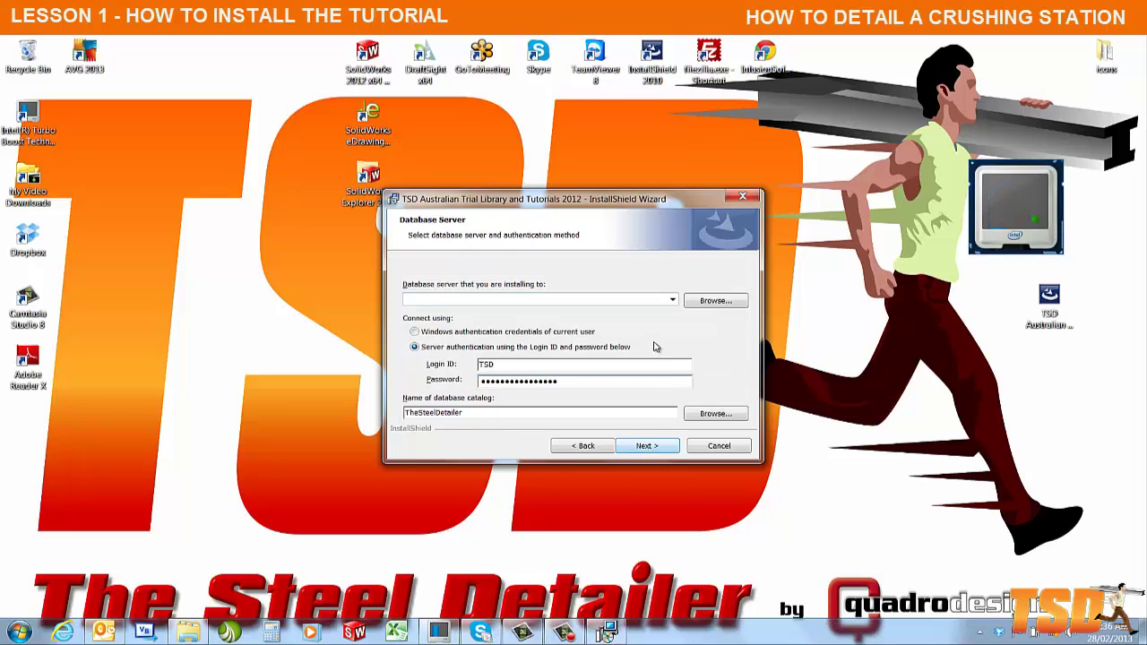
Choose (local)\SQLEXPRESS_2012 as the database server, install the trial library and tutorials, and finish the wizard
click(673, 301)
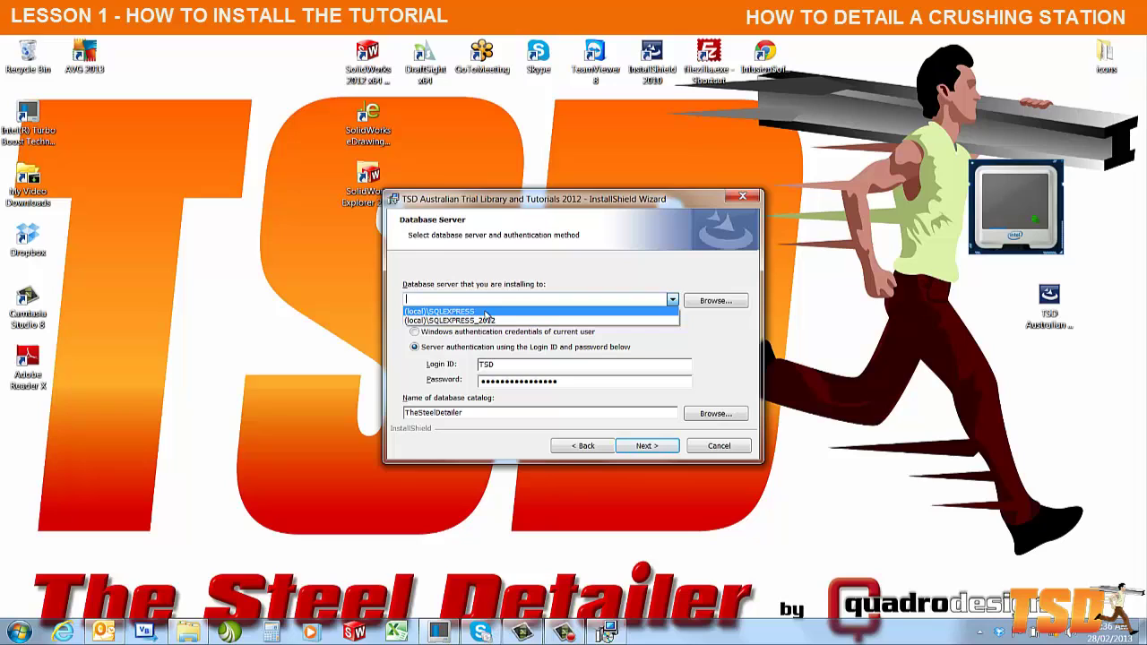
click(471, 320)
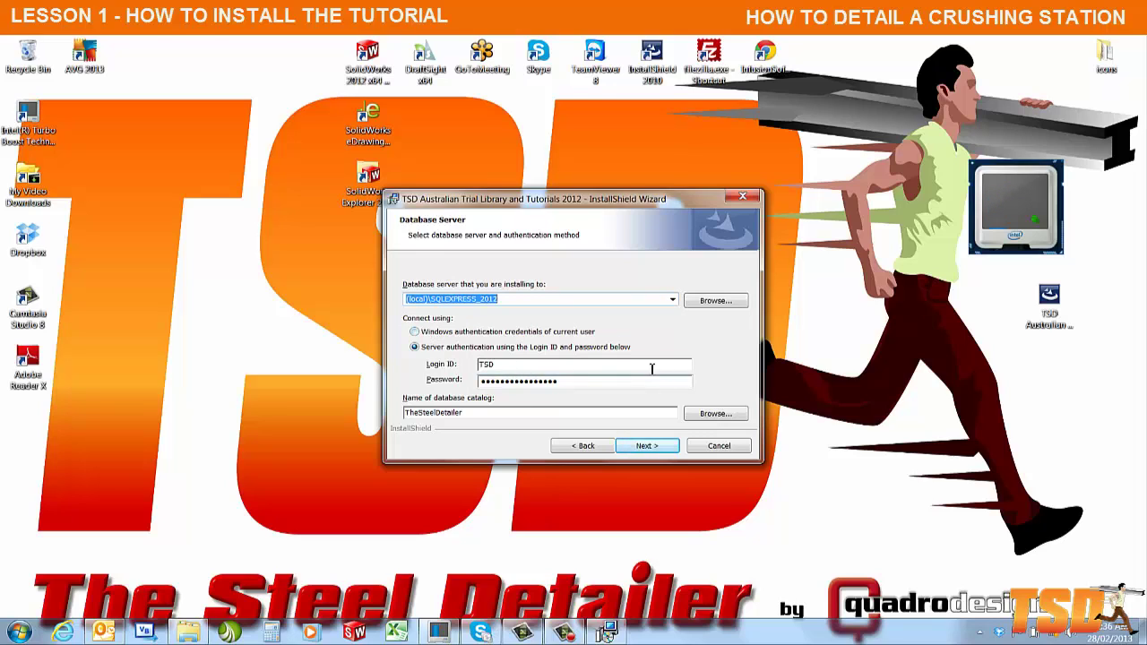
click(657, 447)
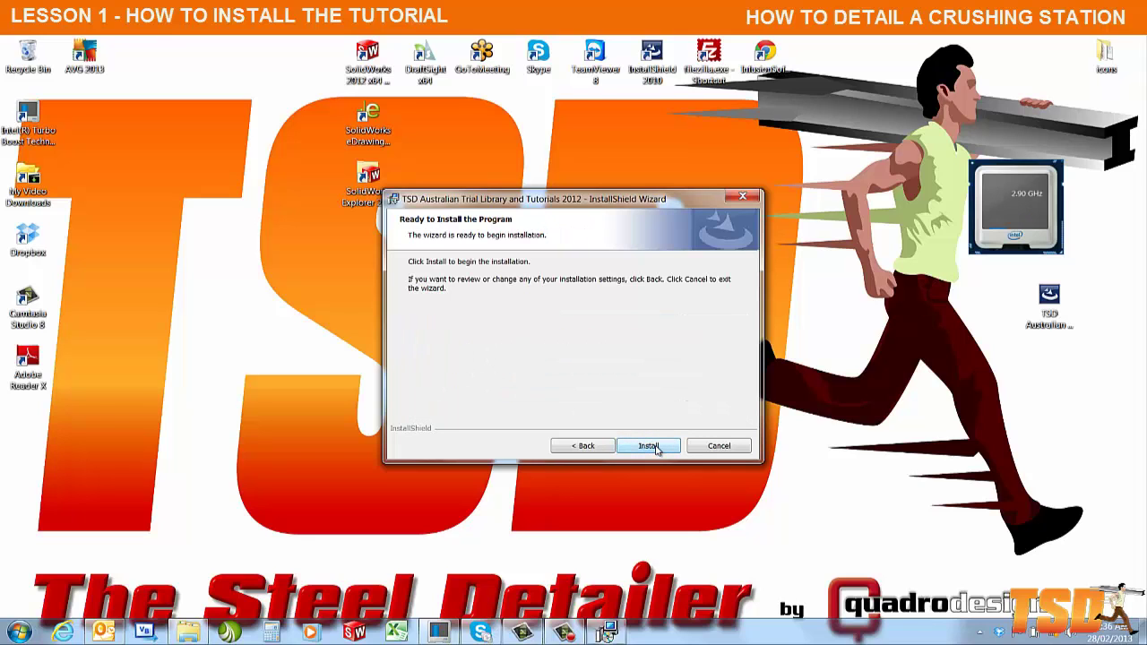
click(657, 446)
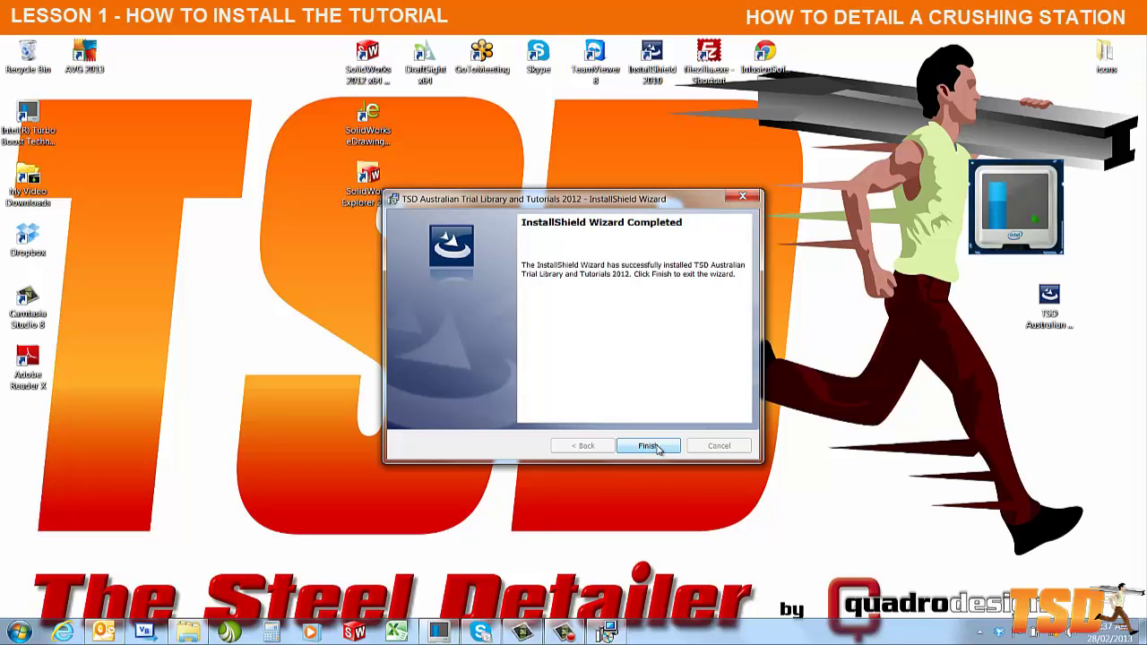
click(647, 446)
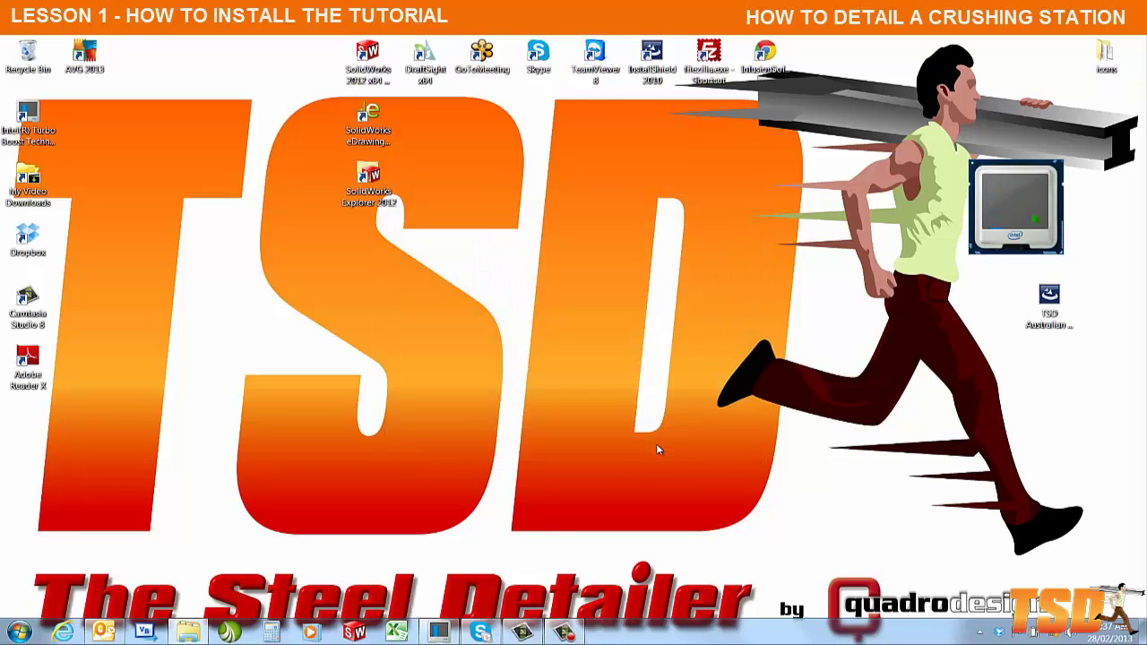